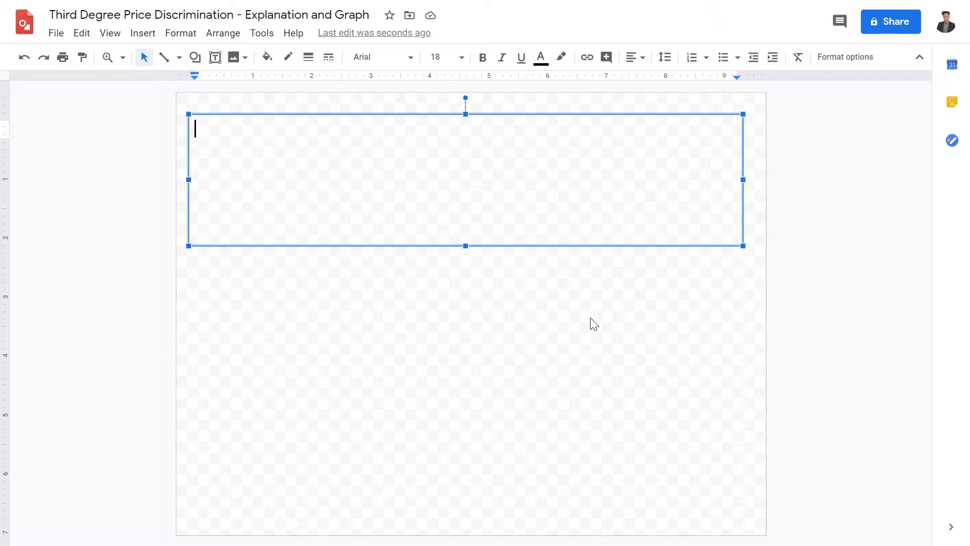
Type 'Definition When a firm segregates the market into different PEDs (' in the text box
text(Definition )
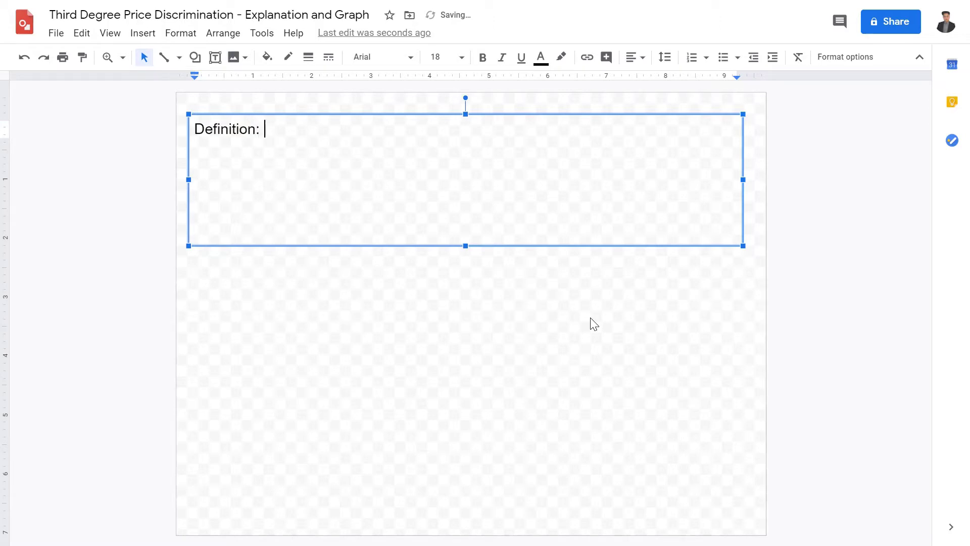
text(When a firm segrep)
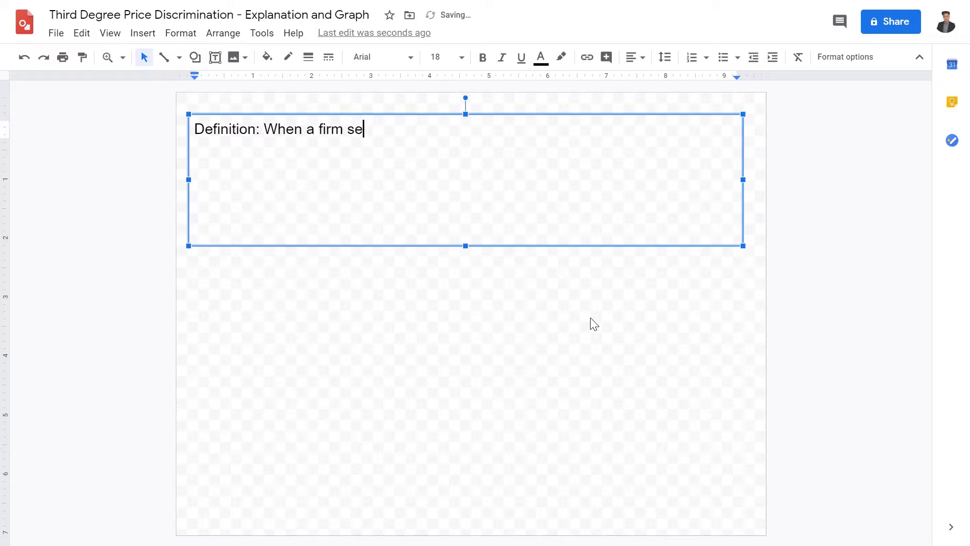
key(BackSpace)
text(gates the market in)
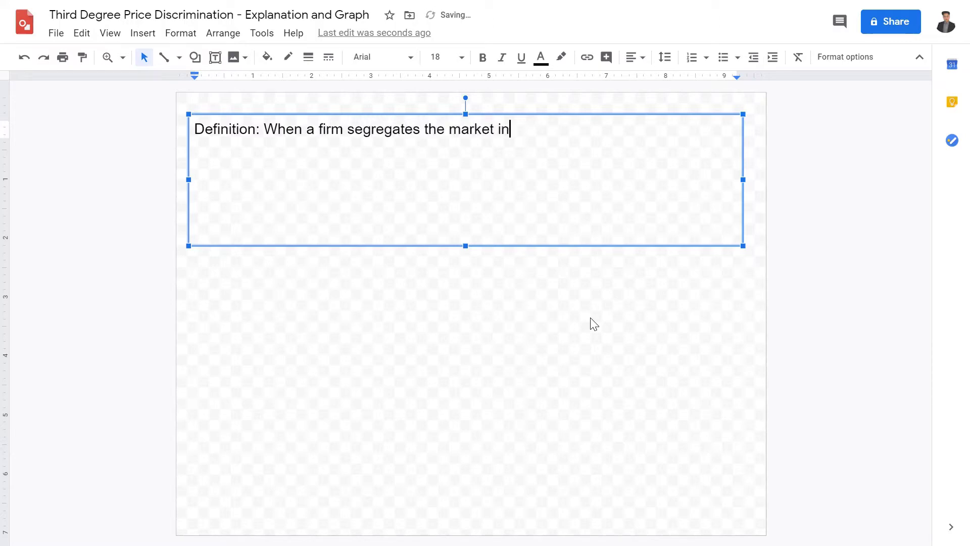
text(to different )
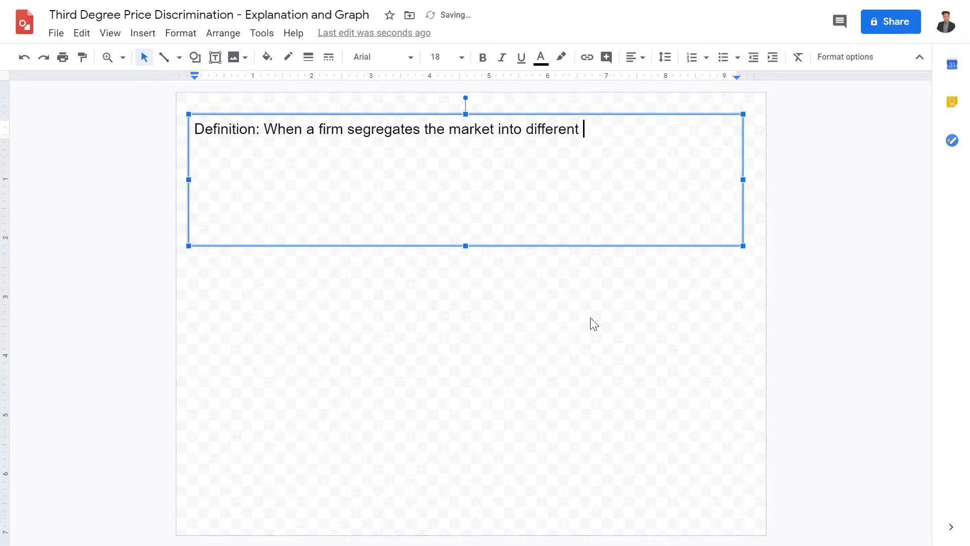
text(PED's)
key(BackSpace)
key(BackSpace)
key(BackSpace)
text(s ()
Add italic 'price elasticity of demands' and finish the sentence with 'when the goods are identical.'
key(ctrl+i)
text(price elasticity of demands)
key(Right)
text(and changes dif)
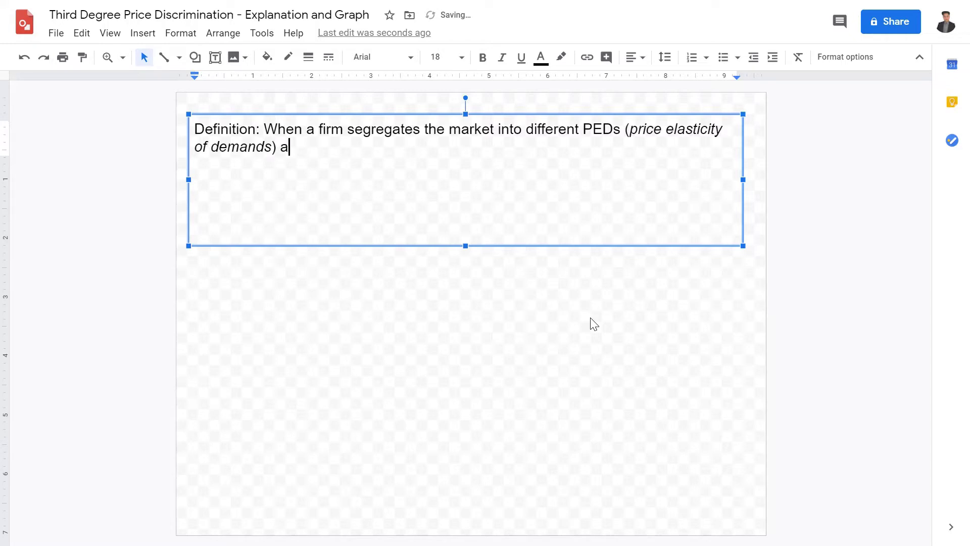
key(BackSpace)
key(BackSpace)
text(the consum)
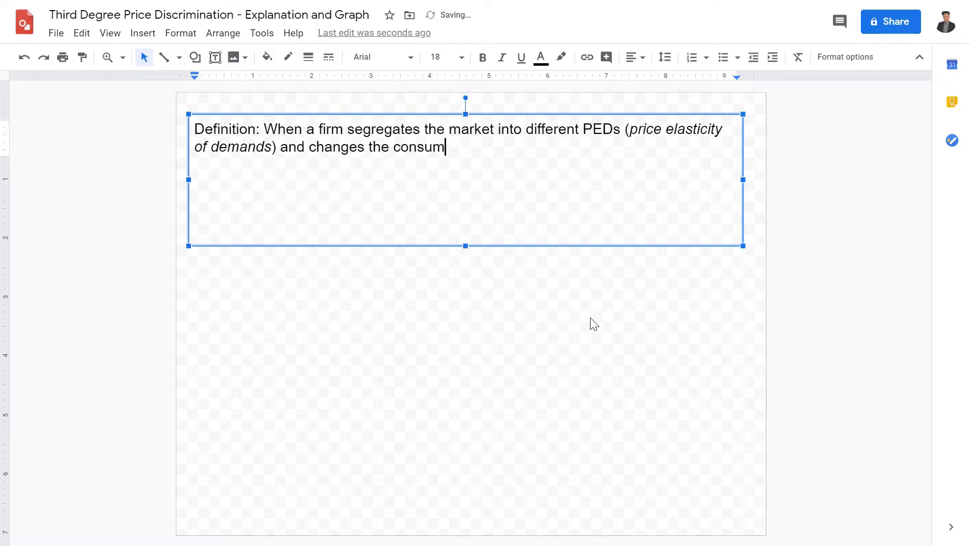
text(ers with different )
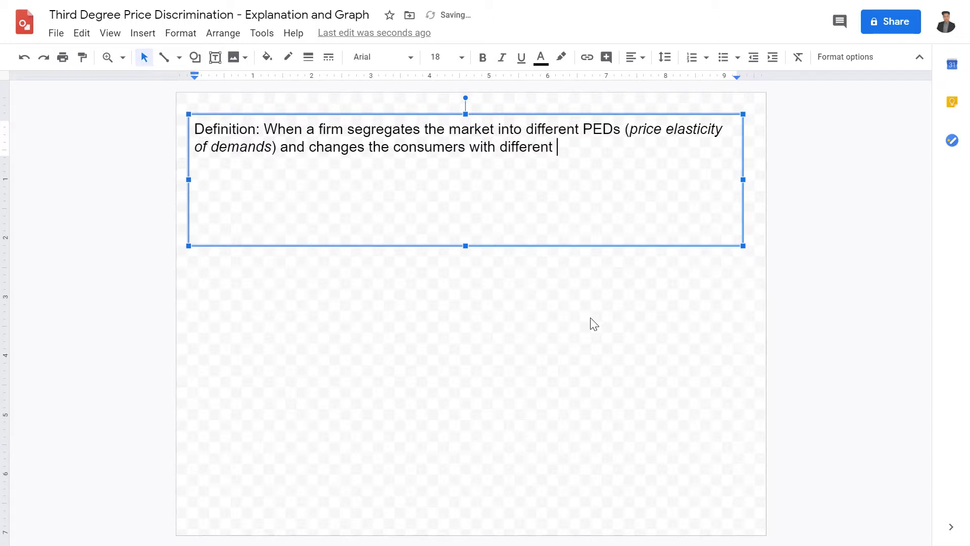
text(prices, when)
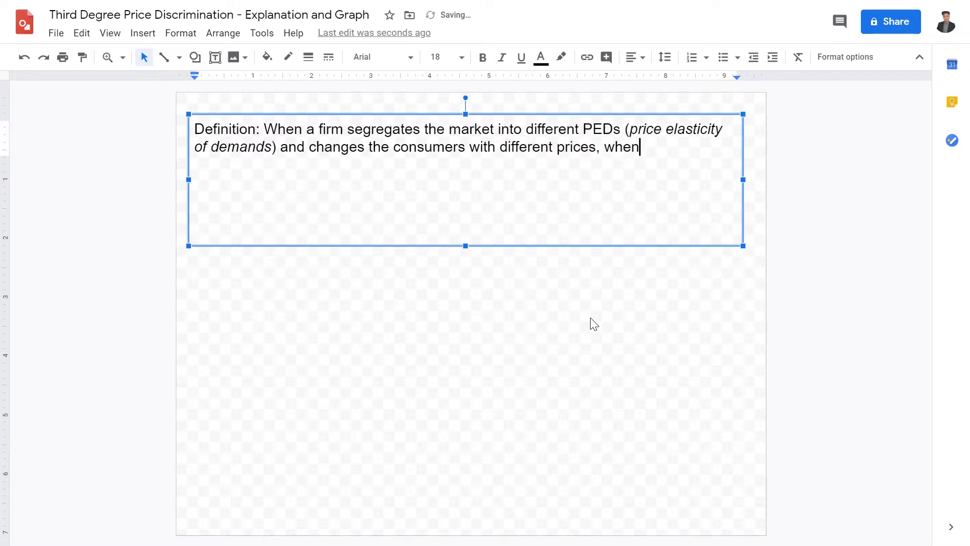
text( the goods are i)
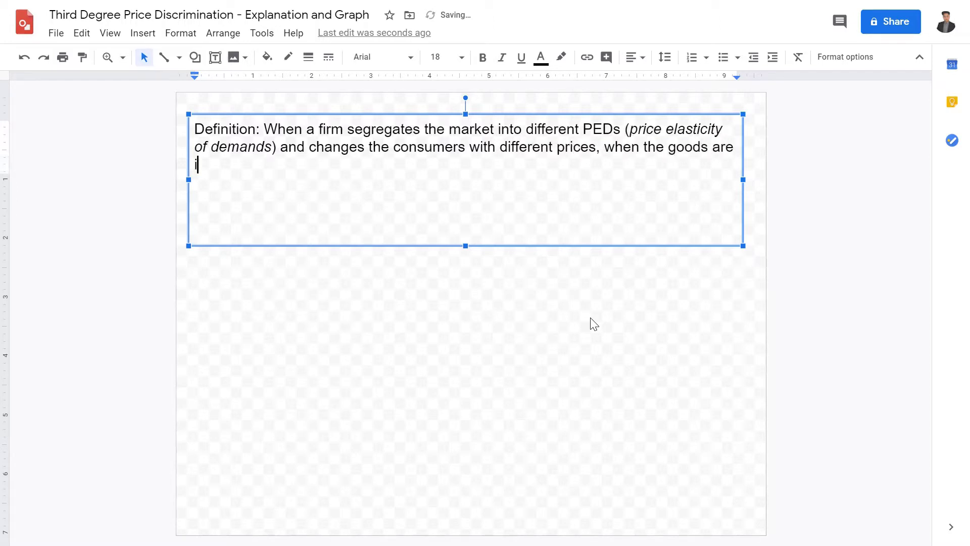
text(dentical.)
key(ctrl+a)
click(592, 323)
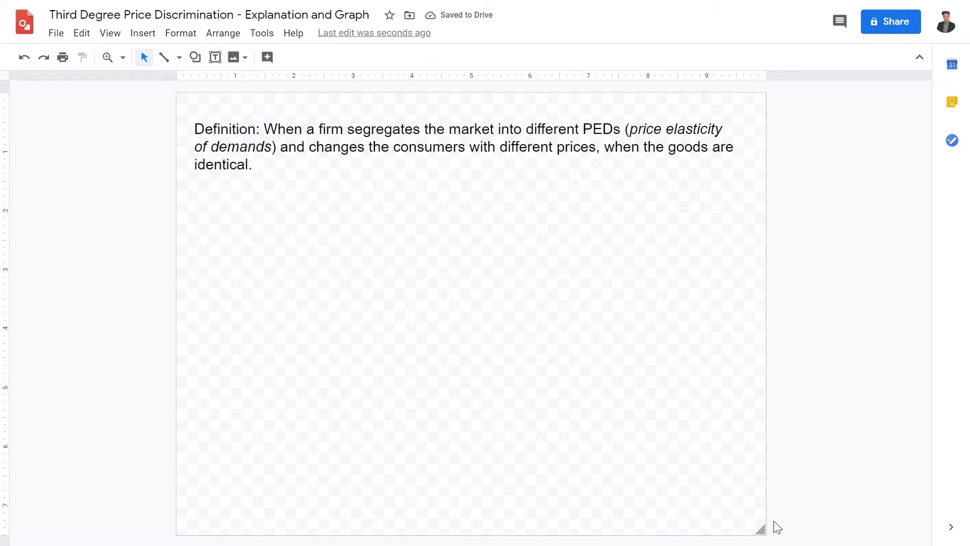
Widen the canvas and stretch the definition box so its text fits on two lines
drag(761, 529, 915, 535)
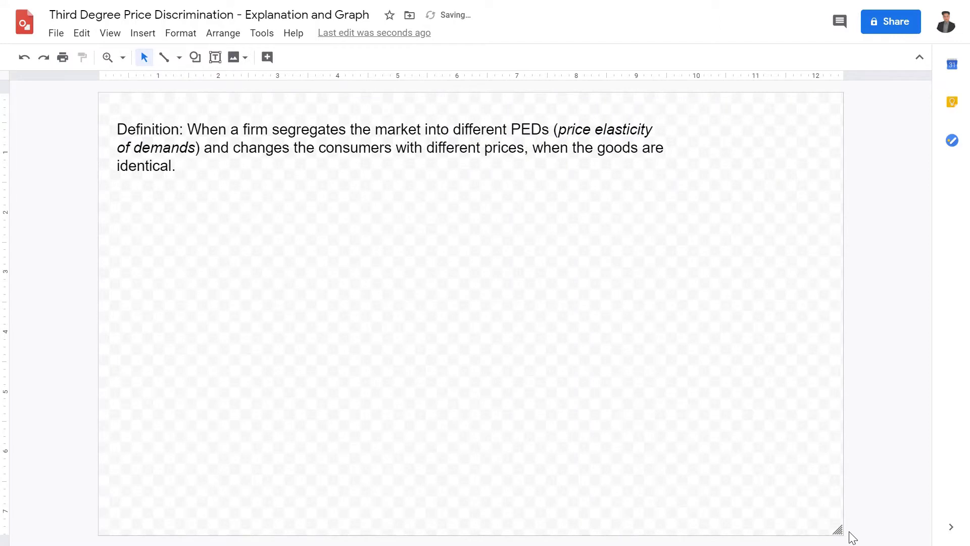
drag(838, 530, 913, 535)
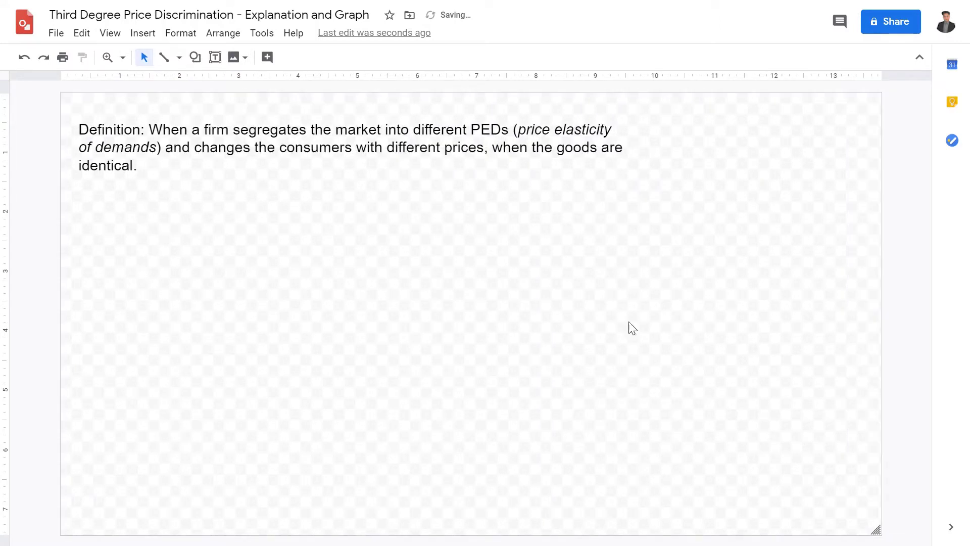
click(455, 195)
drag(632, 180, 868, 191)
Draw a tall new text box below the definition
click(664, 335)
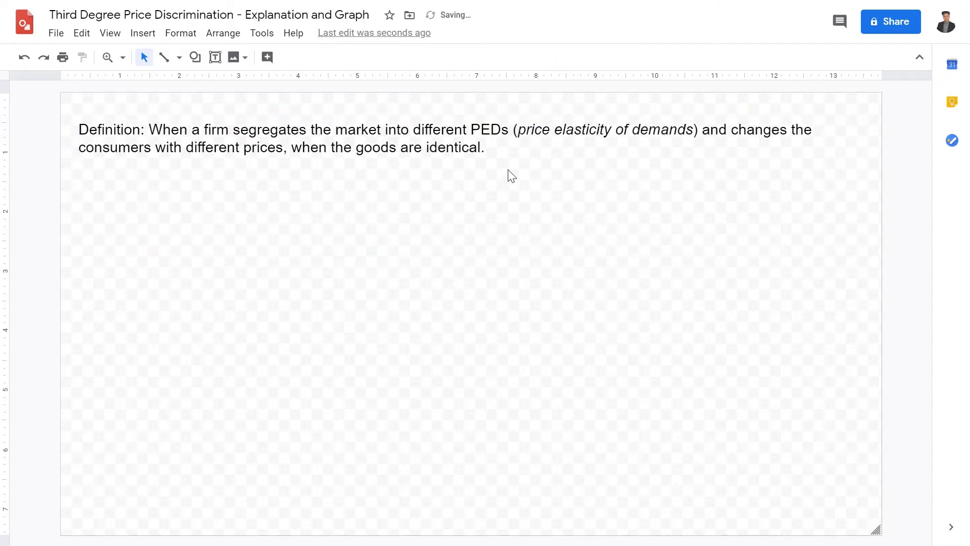
click(215, 57)
mouse_move(98, 178)
mouse_down()
mouse_move(204, 361)
mouse_move(299, 473)
mouse_up()
Type a 'Based on' heading with Age, Income, Georgraphy and Time bullets
text(Ba)
key(BackSpace)
key(BackSpace)
text(BA)
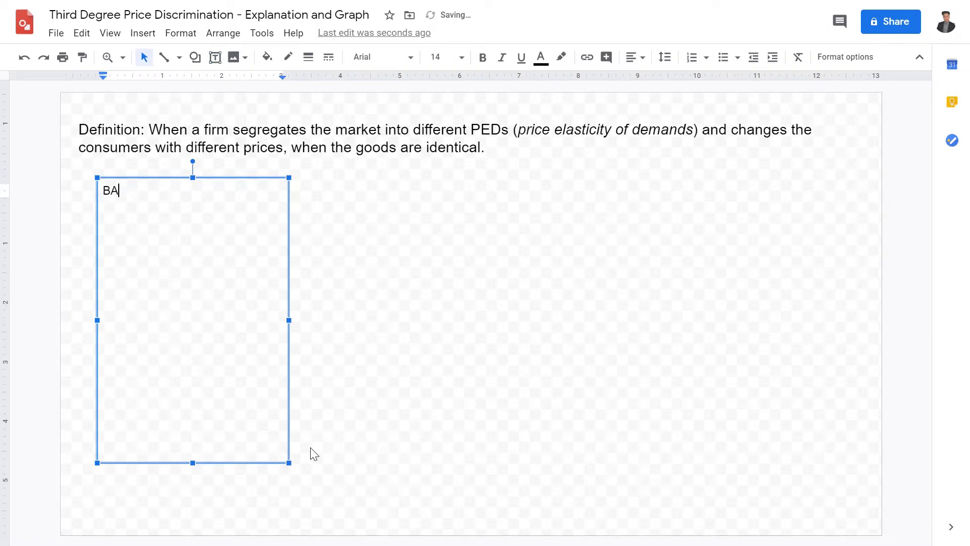
text(seed on)
key(Return)
text(- Age -)
key(Return)
text(Income)
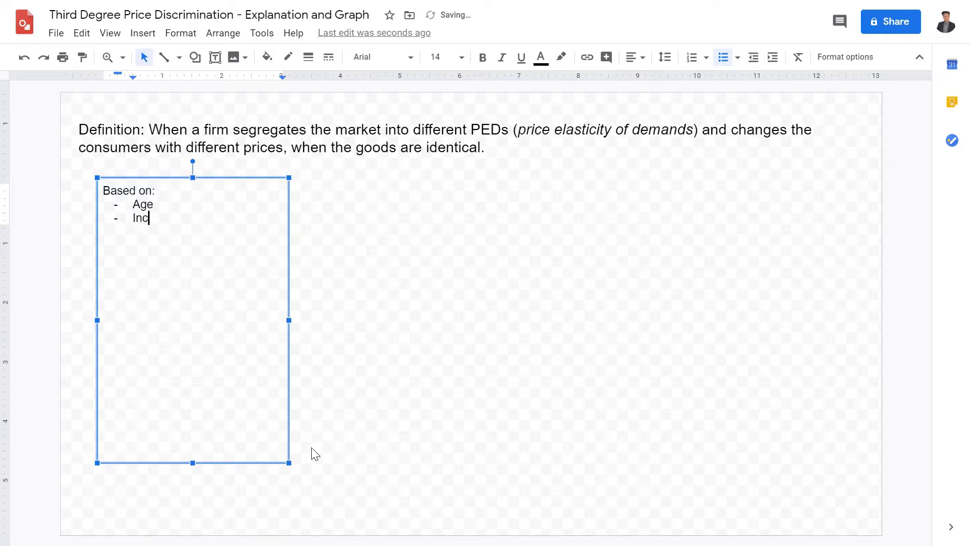
key(Return)
text(Georgraphy)
key(Return)
text(Time)
key(Return)
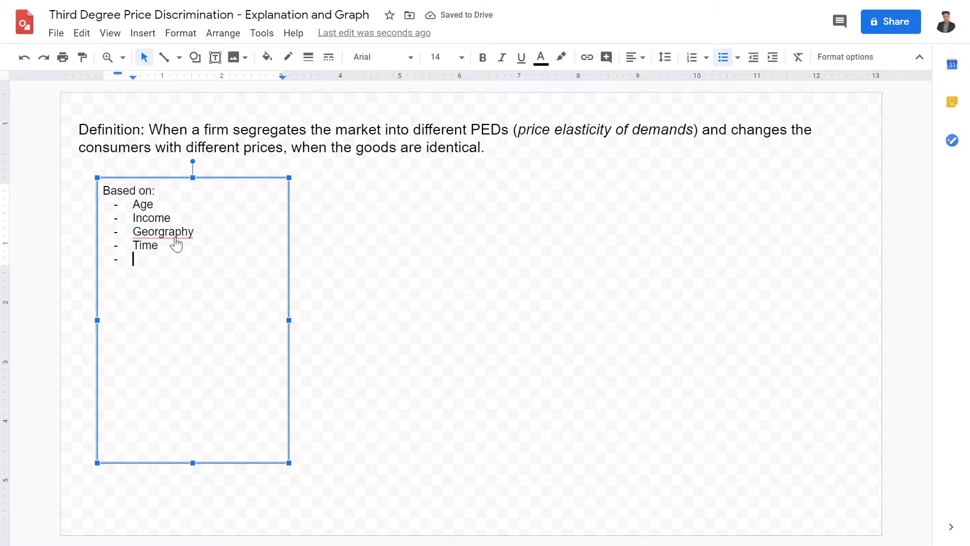
Correct the spelling to Geography, add Occupation, and make 'Based on:' bold and underlined
right_click(174, 233)
click(232, 78)
text(Occupation)
key(ctrl+a)
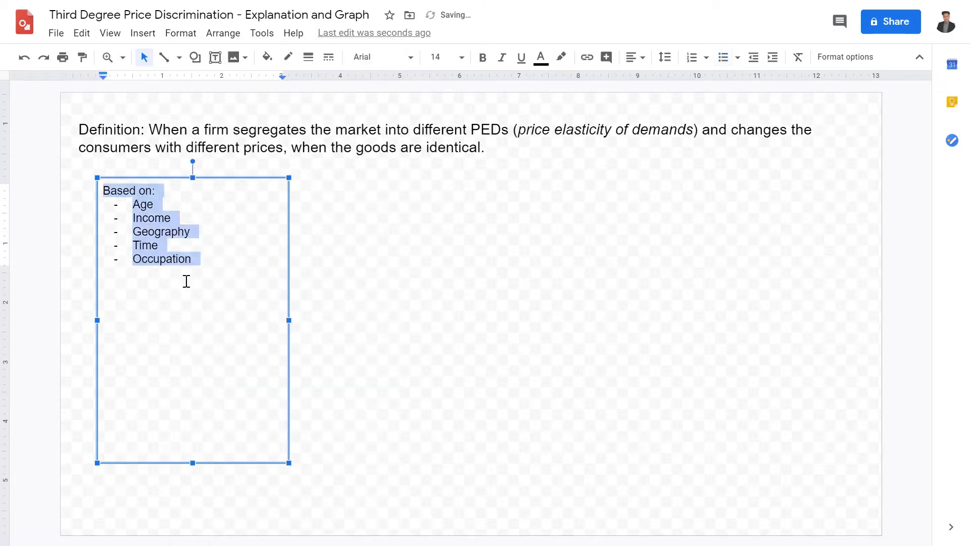
click(177, 199)
drag(164, 190, 35, 174)
key(ctrl+u)
key(ctrl+b)
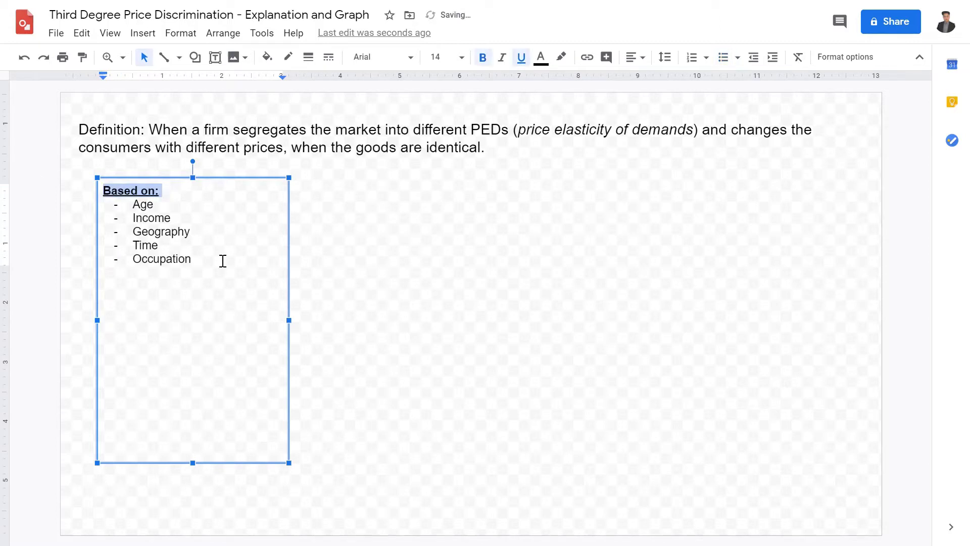
Move the list box up and left, closer to the definition
click(398, 355)
click(173, 233)
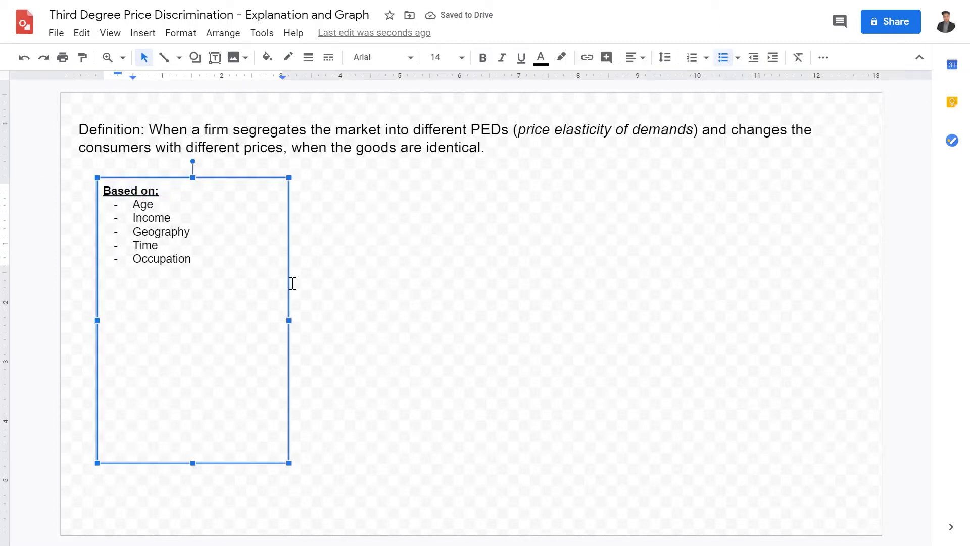
drag(298, 284, 278, 277)
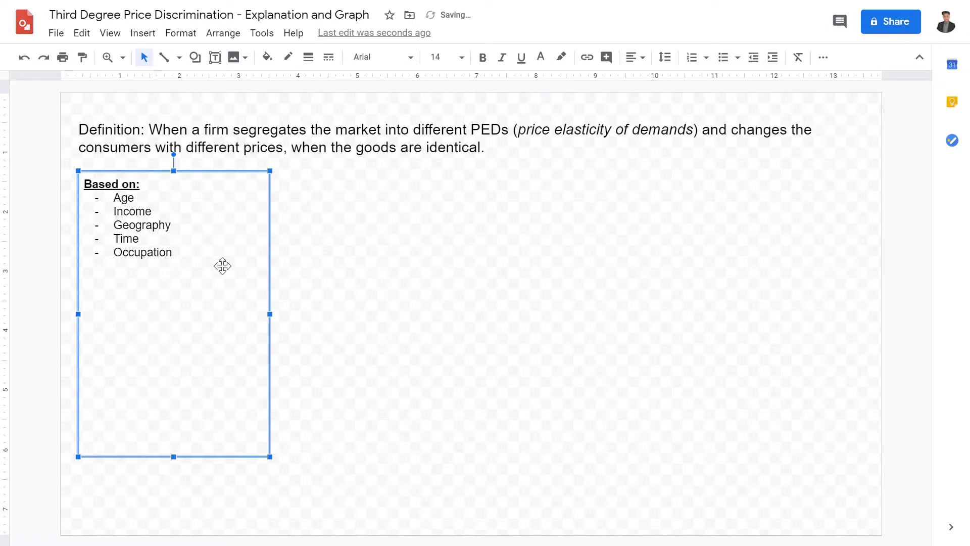
Add a bold, underlined 'Common examples:' heading after Occupation
click(197, 264)
key(Return)
key(Return)
key(ctrl+b)
key(ctrl+u)
text(Common examples)
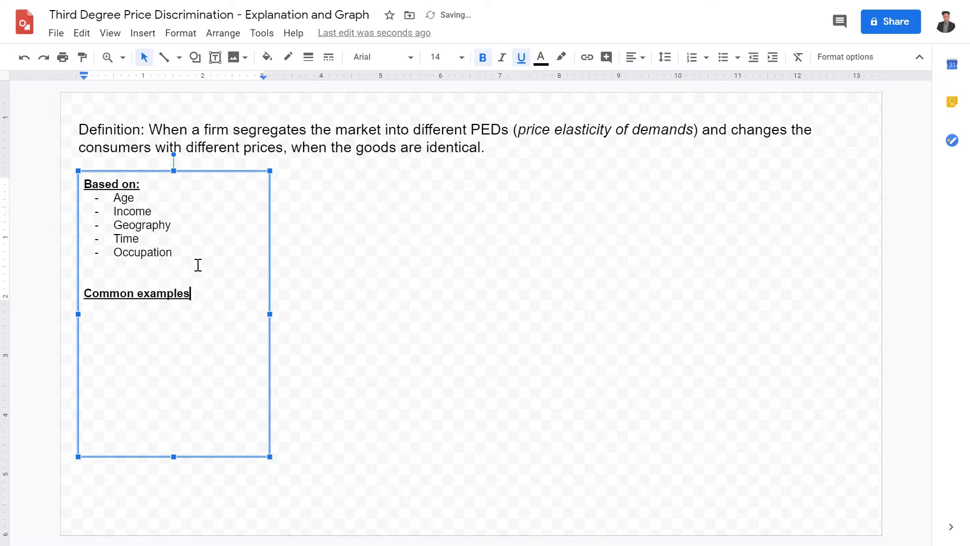
text(:)
key(ctrl+u)
key(ctrl+b)
key(Return)
Add the bullet 'Businesses vs domestic consumers' under the heading
text(- bus)
key(BackSpace)
key(BackSpace)
key(BackSpace)
key(BackSpace)
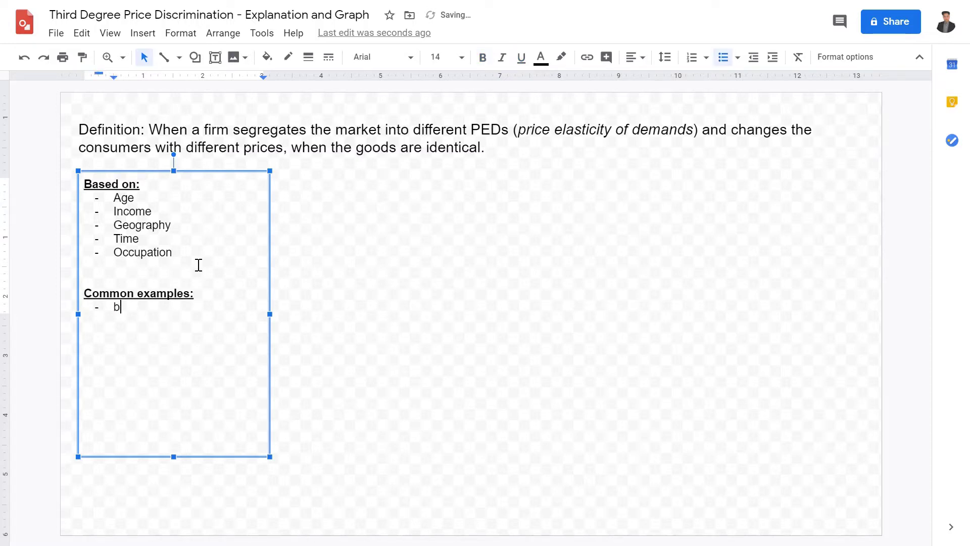
text(businesses vs domestic conu)
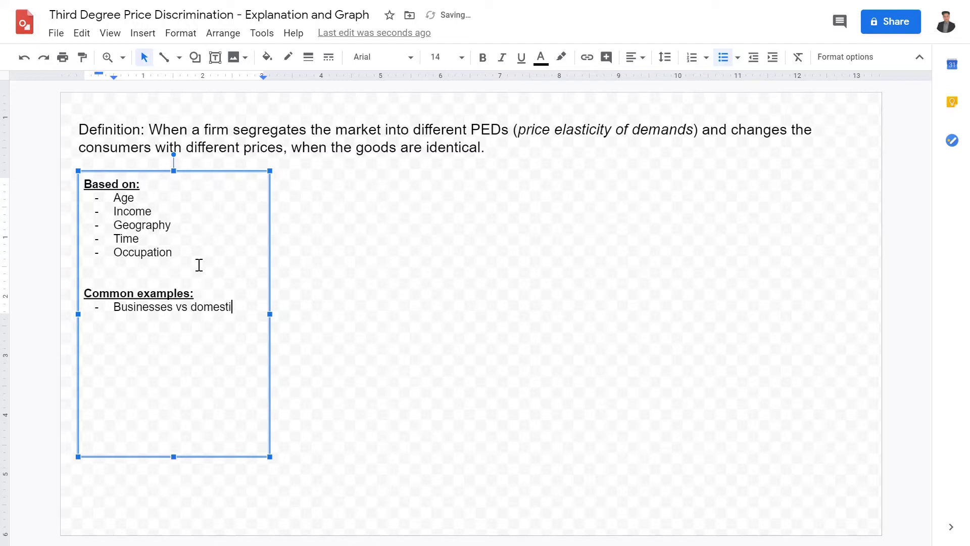
key(BackSpace)
key(BackSpace)
text(nsumers)
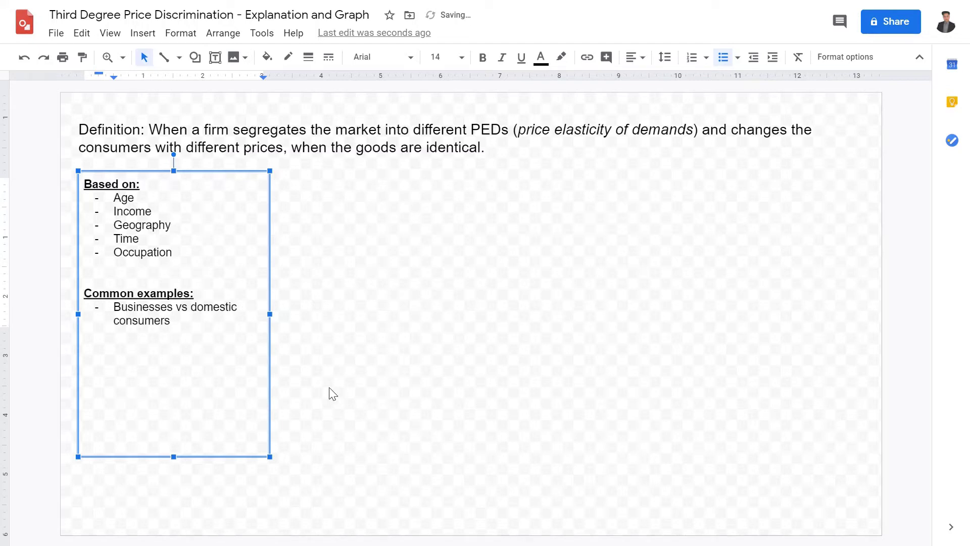
key(ctrl+a)
click(460, 58)
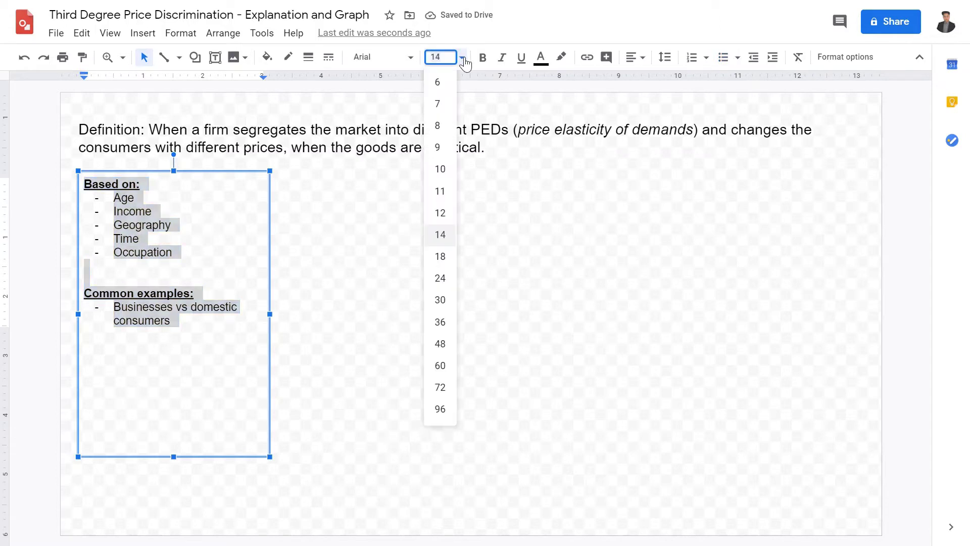
Set the list text to size 18, remove the blank line, and enlarge the list box
click(455, 254)
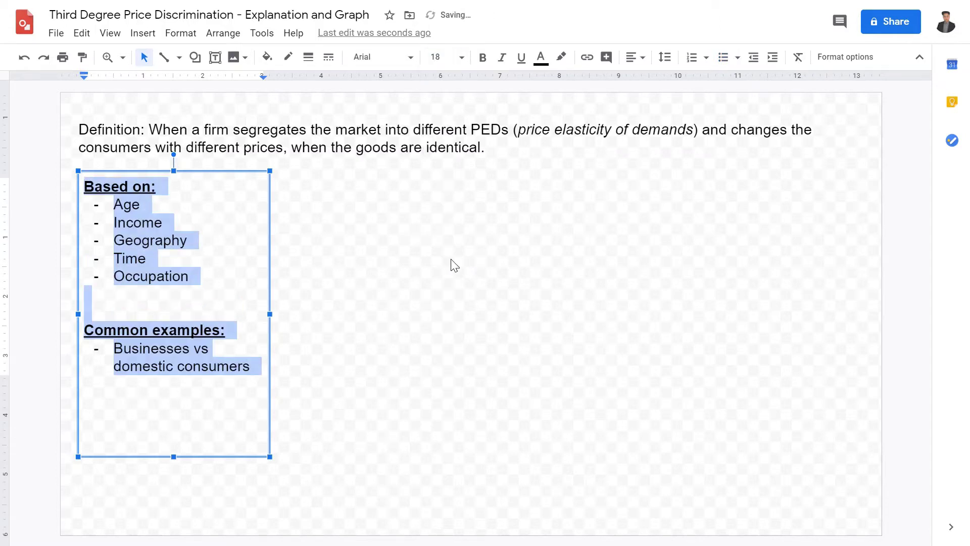
click(230, 310)
key(BackSpace)
click(263, 348)
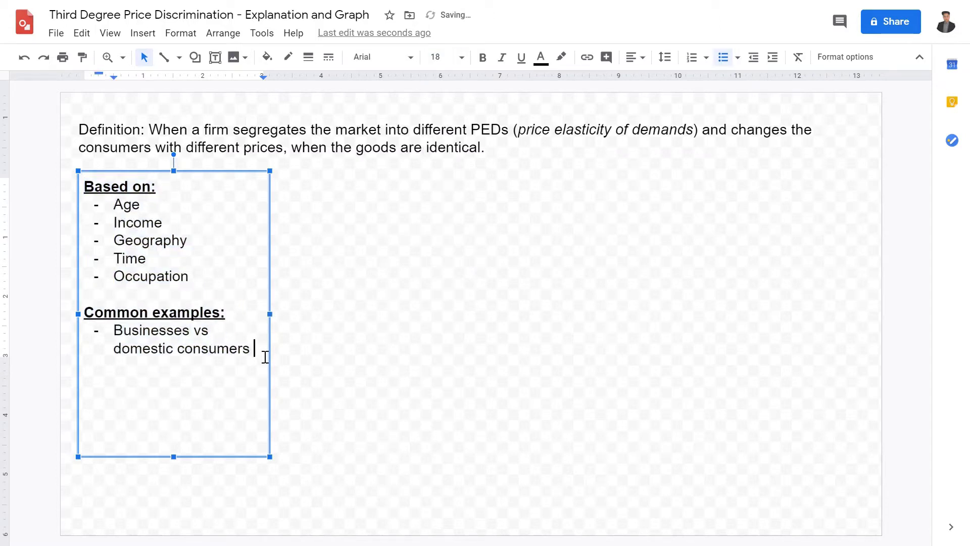
click(277, 319)
drag(269, 313, 297, 310)
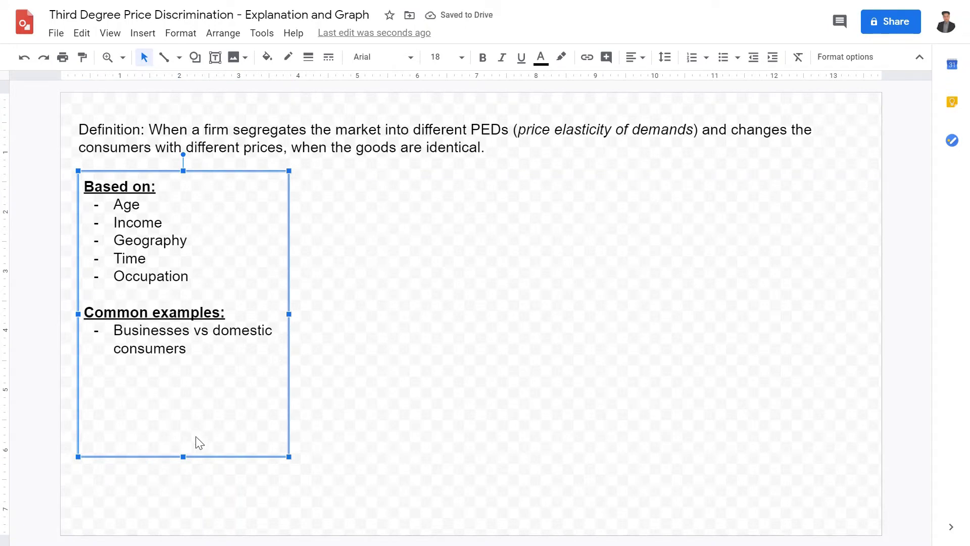
drag(184, 457, 184, 509)
click(202, 362)
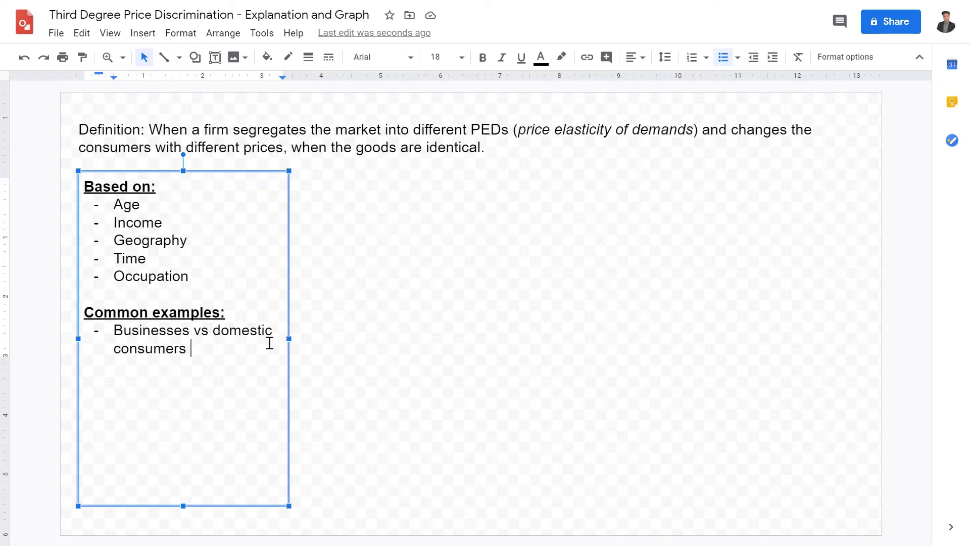
Shrink the Definition box's height to fit its two lines
click(483, 201)
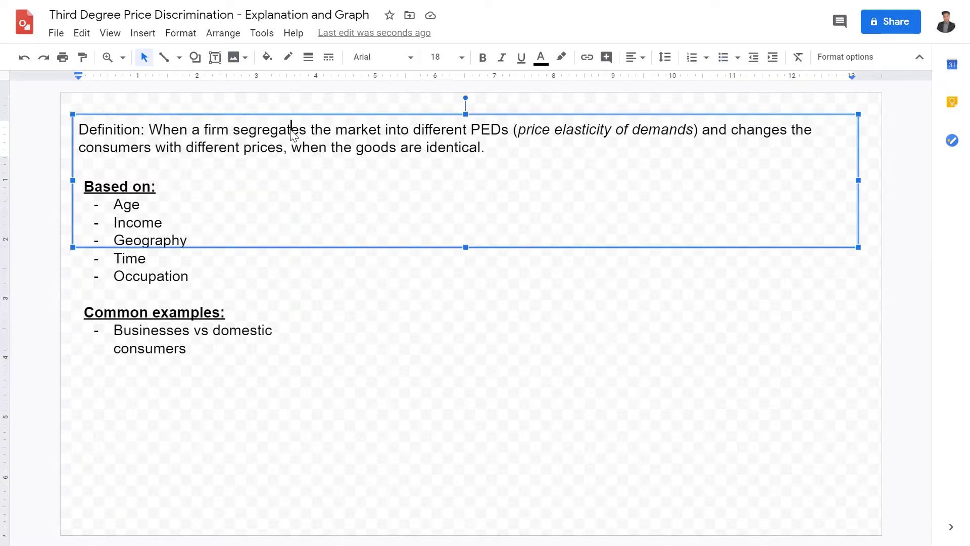
drag(306, 133, 270, 146)
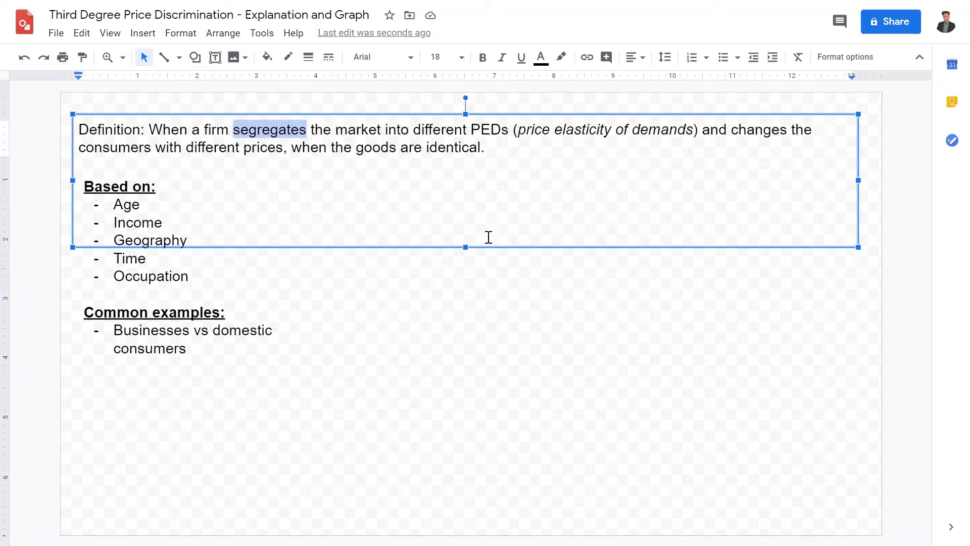
click(470, 246)
drag(470, 246, 476, 171)
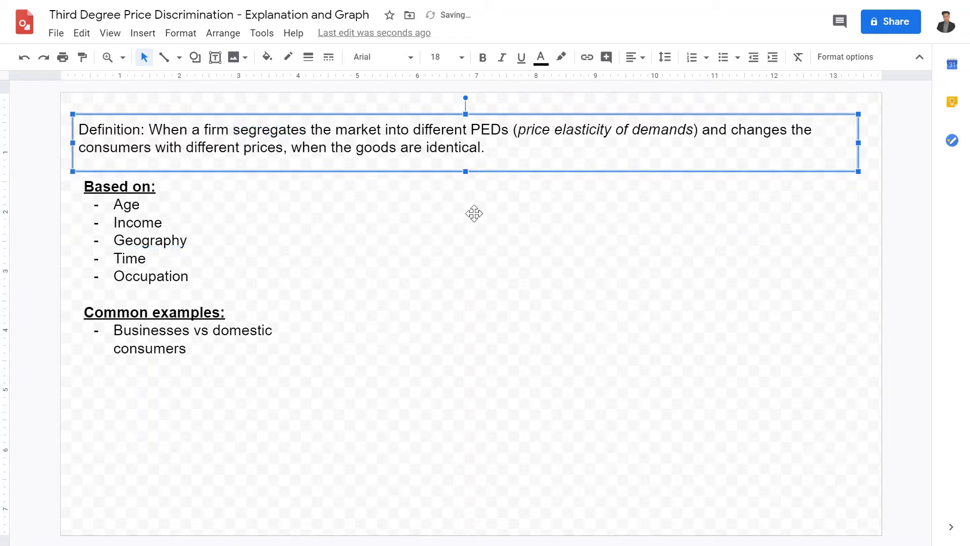
click(244, 409)
Add 'Time for consumers', 'Age' and 'Geography' bullets under Common examples
click(206, 358)
key(Return)
text(time)
key(BackSpace)
key(BackSpace)
key(BackSpace)
key(BackSpace)
key(BackSpace)
text(Time for con)
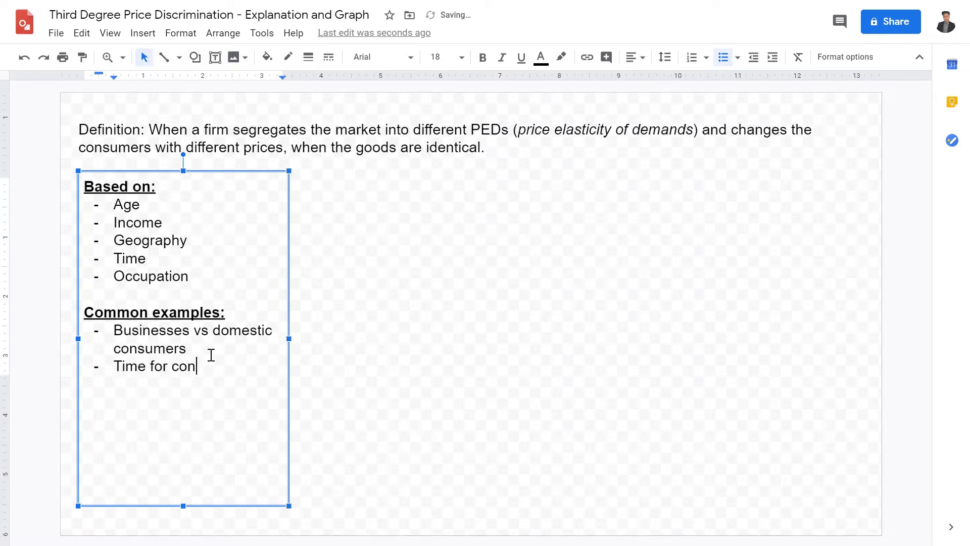
text(sumers)
key(Return)
text(AG)
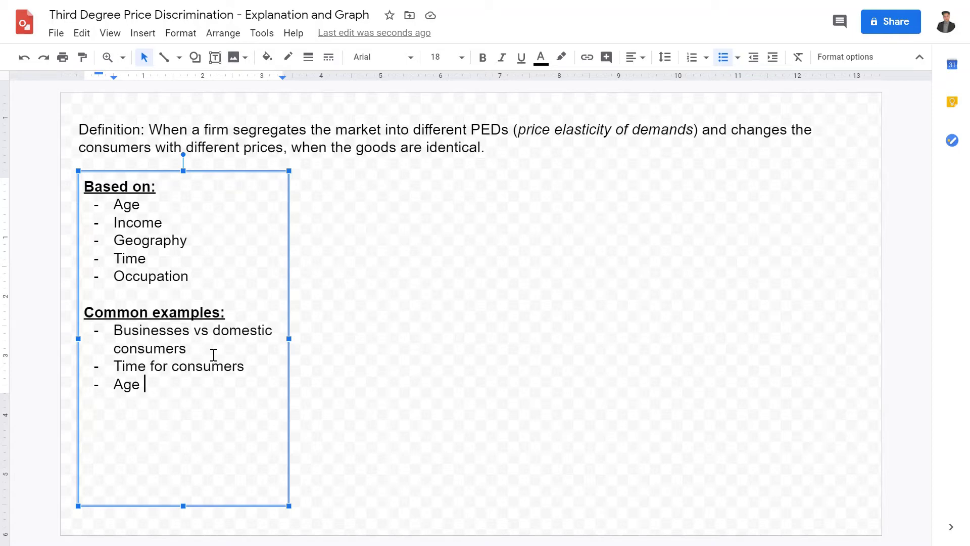
key(Return)
text(George)
key(BackSpace)
key(BackSpace)
key(BackSpace)
key(BackSpace)
text(ography)
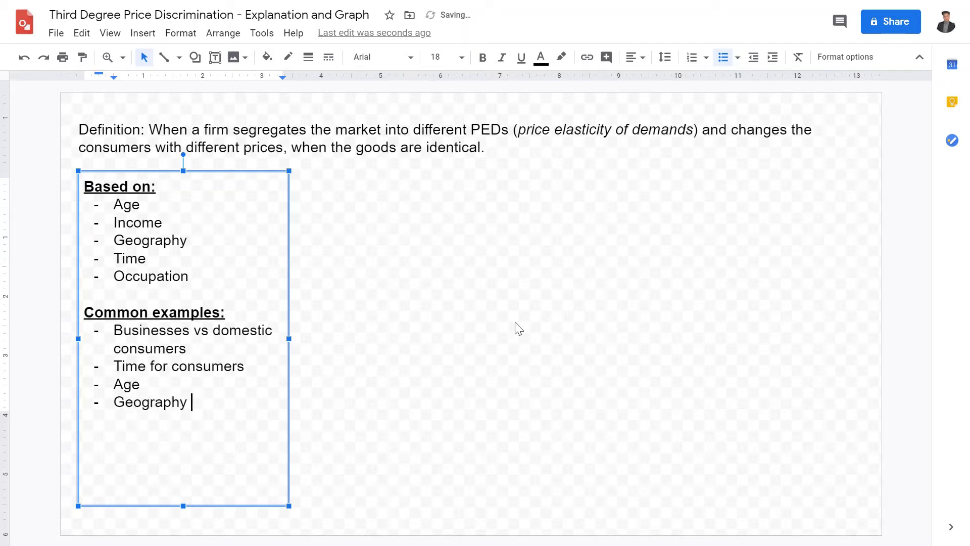
click(620, 382)
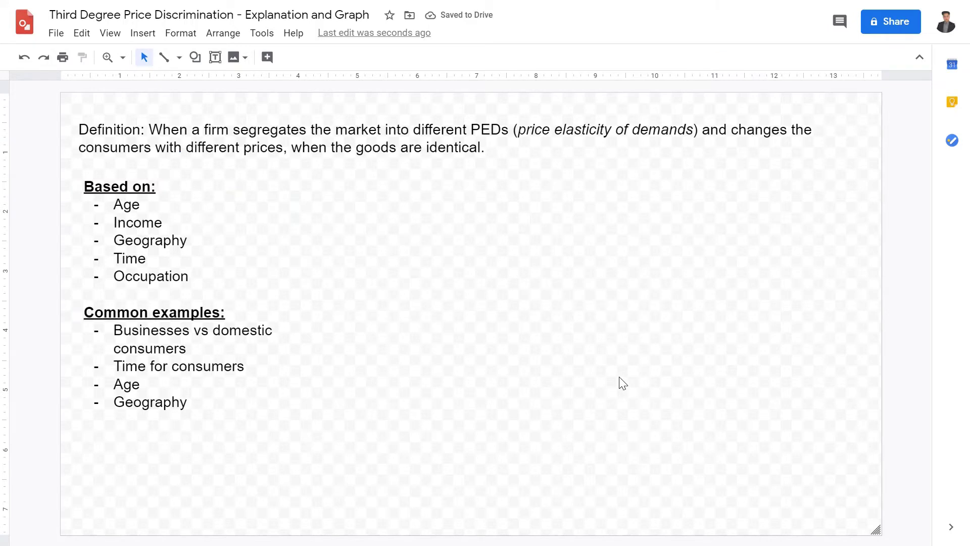
Draw L-shaped axes for the first graph and place a copy to its right
click(163, 57)
mouse_move(340, 210)
mouse_down()
mouse_move(338, 476)
mouse_move(340, 437)
mouse_move(515, 461)
mouse_move(571, 448)
mouse_up()
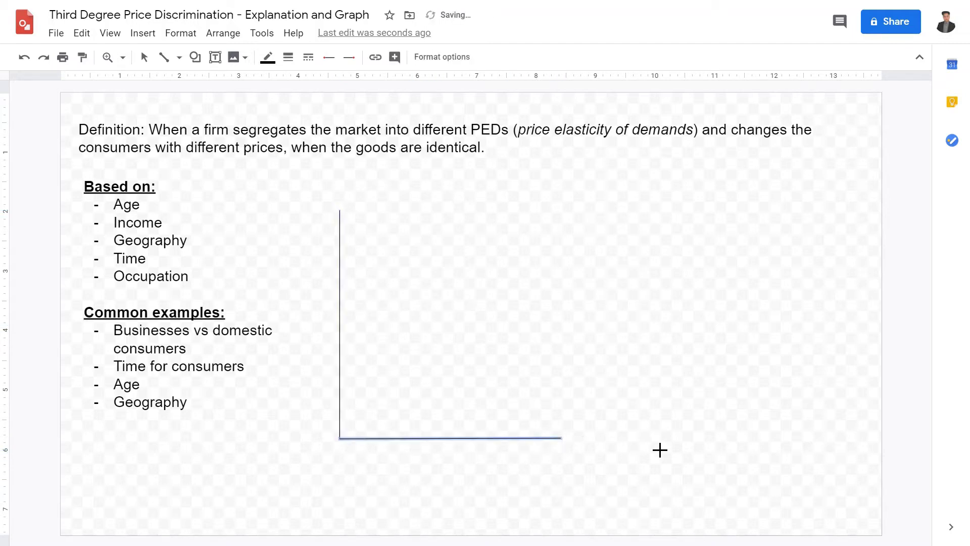
drag(480, 457, 338, 372)
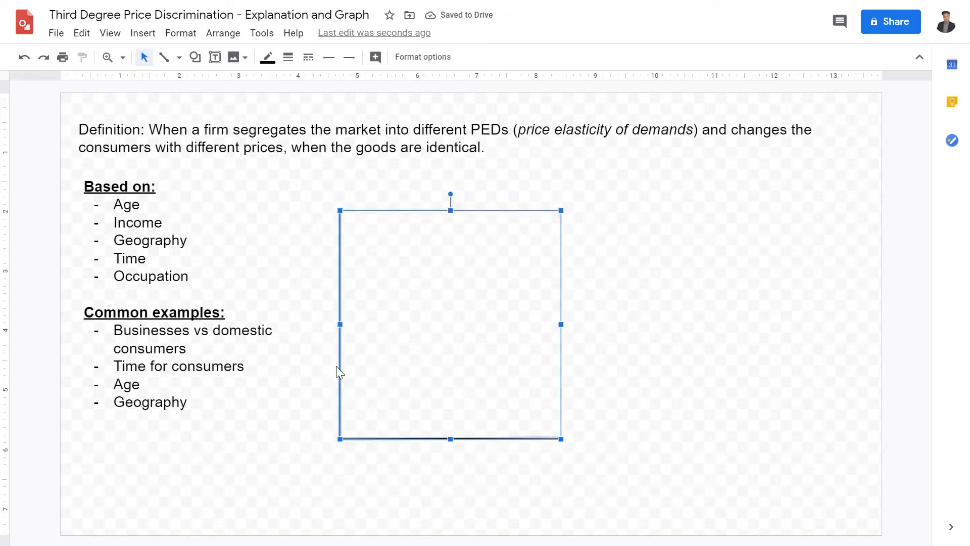
drag(528, 438, 640, 396)
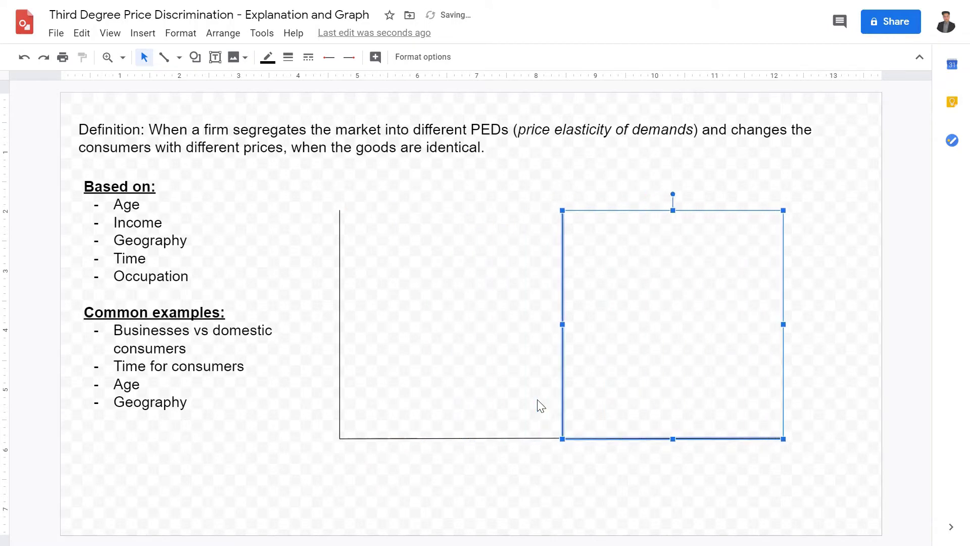
click(470, 451)
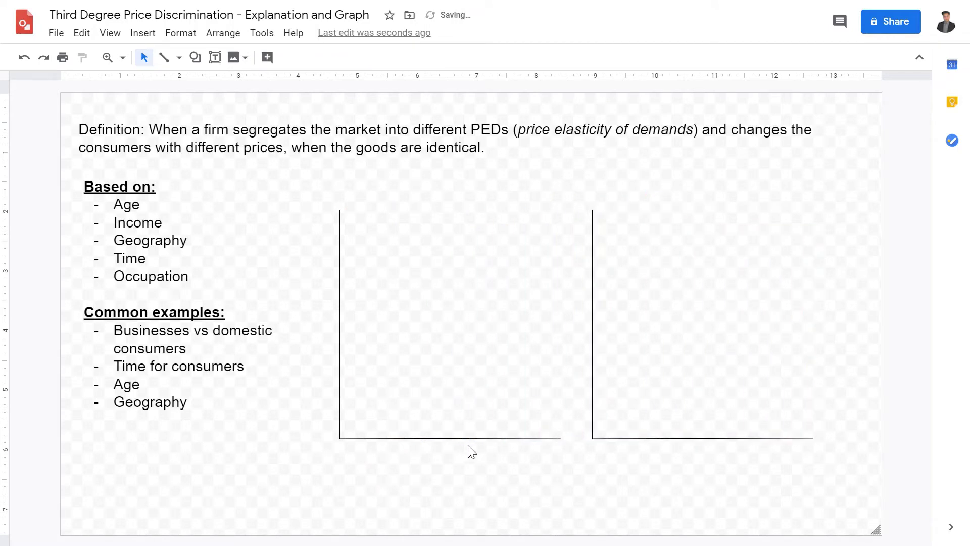
Set the line weight of both sets of axes to 4px
drag(319, 383, 691, 455)
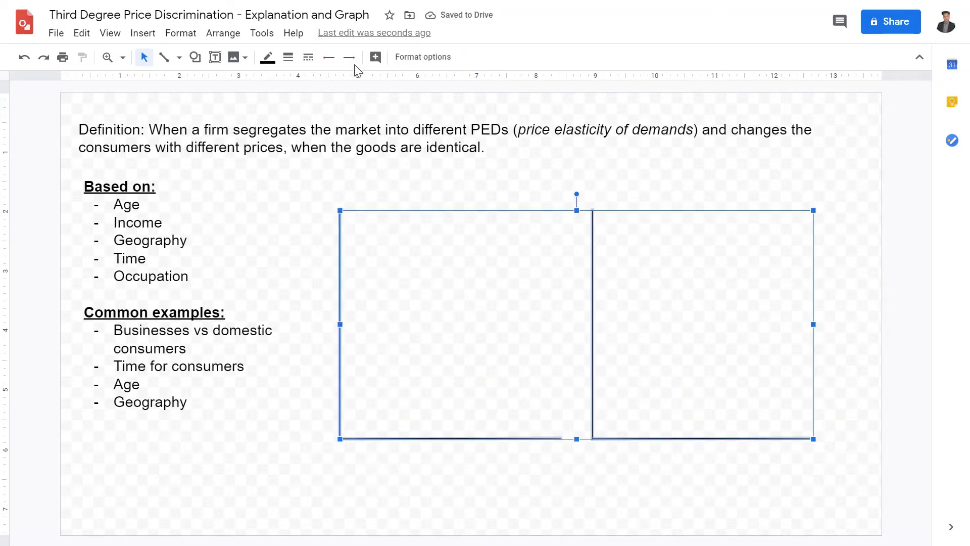
click(288, 56)
click(303, 149)
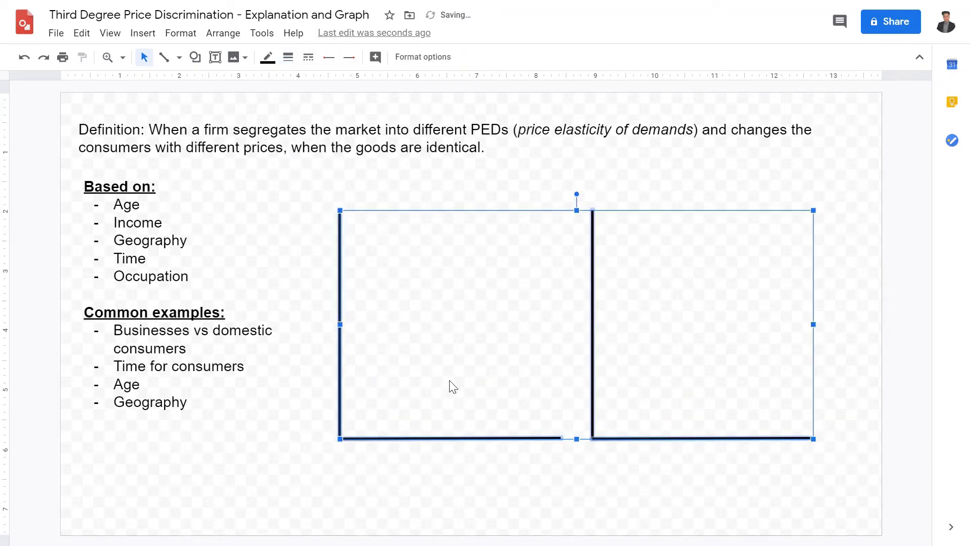
click(534, 471)
Select text in the definition box, then deselect it
click(275, 132)
drag(201, 132, 473, 132)
click(534, 152)
click(539, 457)
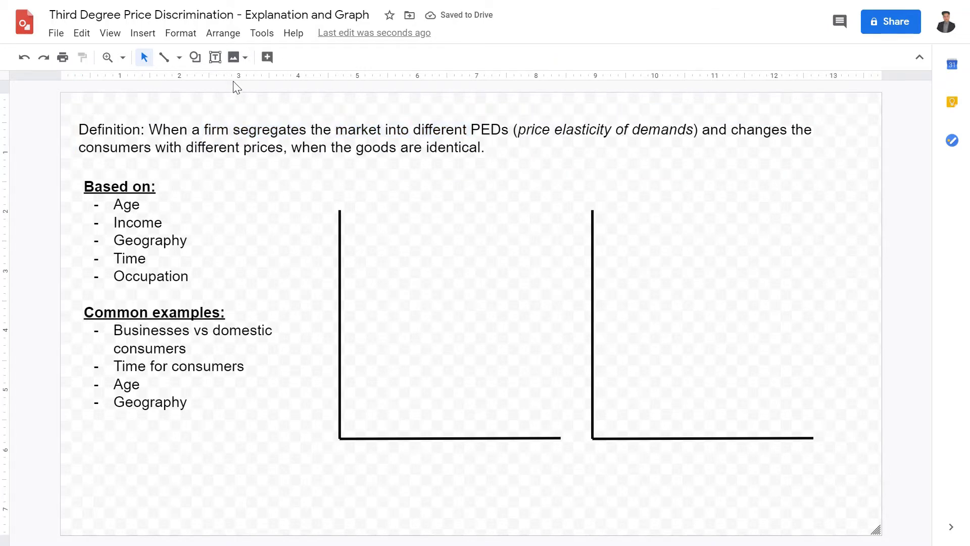
Add a 'P/C' label above the left graph's vertical axis
drag(299, 195, 364, 210)
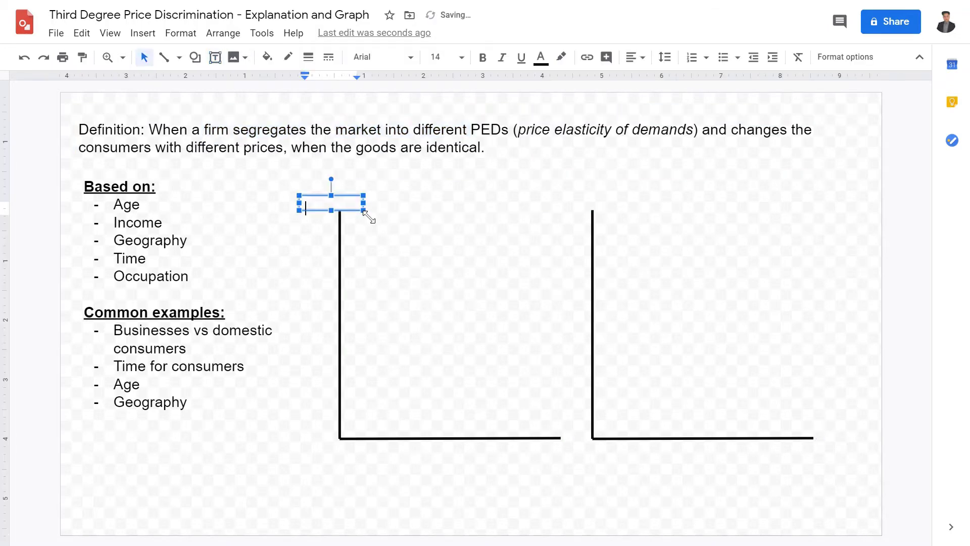
text(P)
text(P)
drag(346, 210, 601, 209)
Add a 'Quantity' label under the left graph and duplicate it under the right graph
click(227, 65)
drag(496, 442, 562, 480)
text(Q)
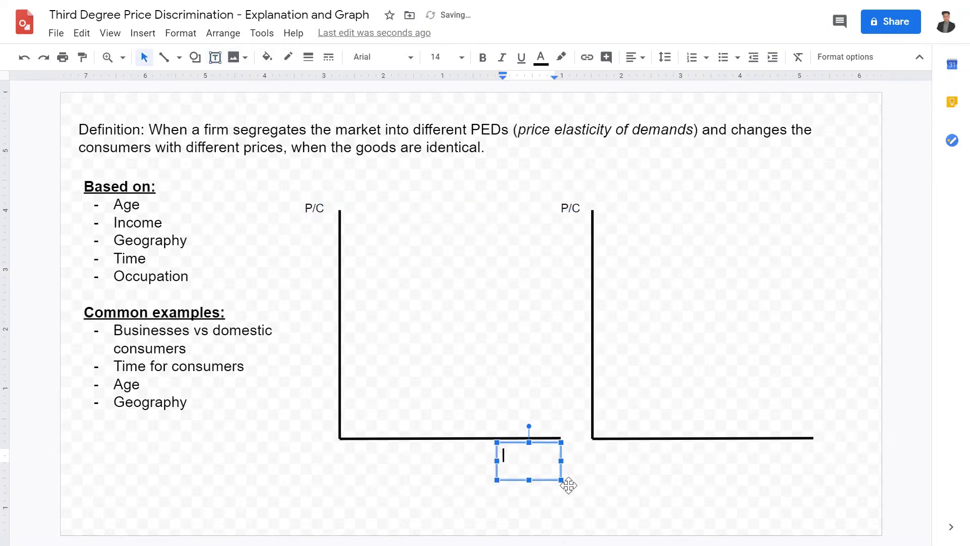
text(uantity)
key(Escape)
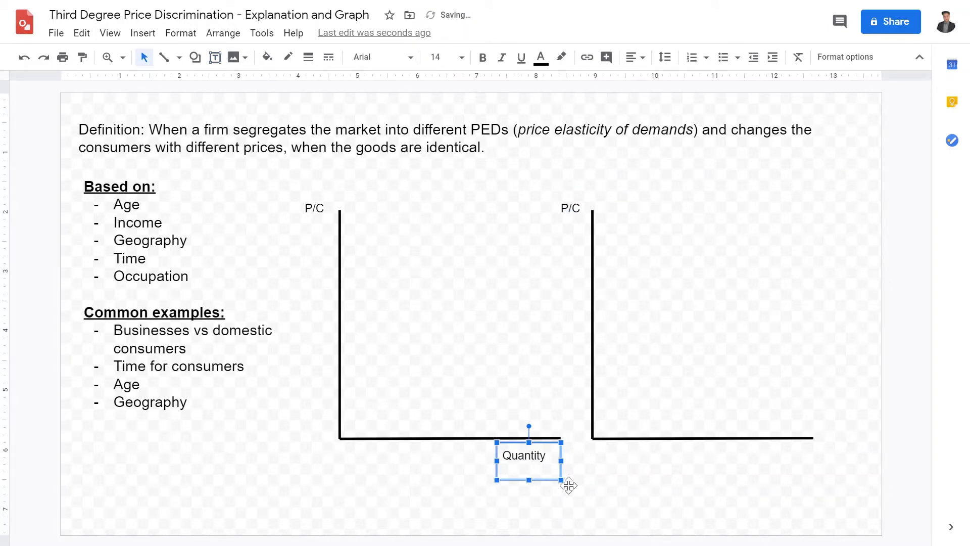
key(ctrl+d)
drag(562, 477, 846, 473)
click(653, 453)
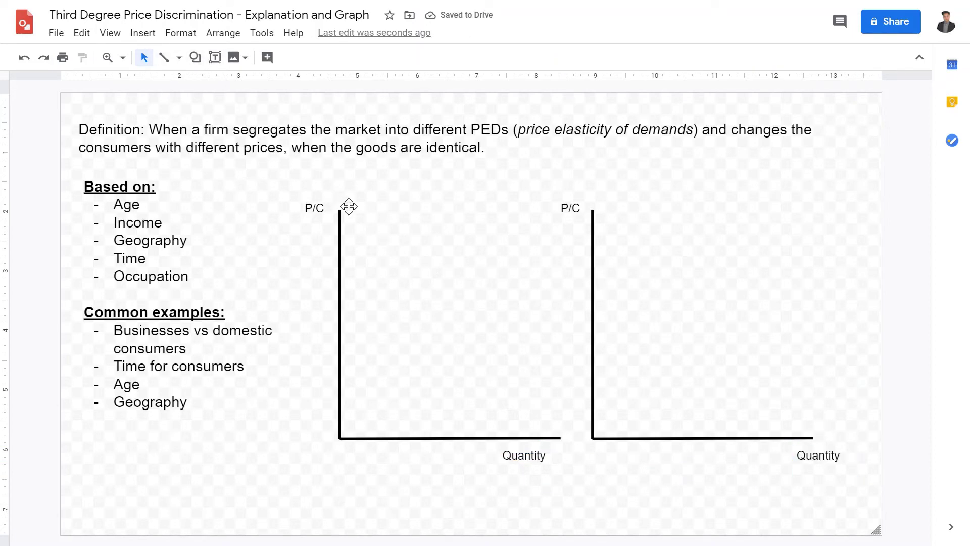
Add an 'Airplane Market' title above the right graph, highlighted in green
click(215, 58)
drag(631, 173, 851, 206)
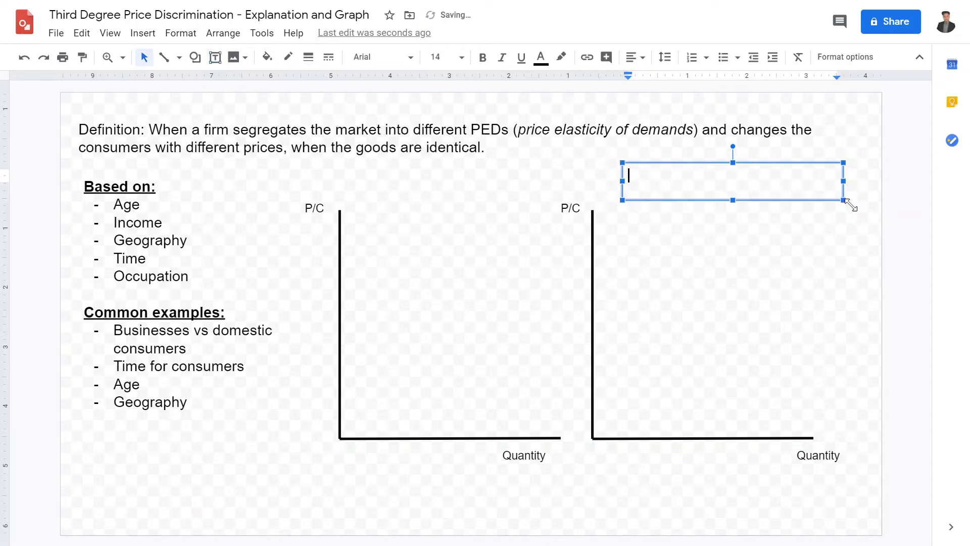
text(Airplane Ma)
key(ctrl+a)
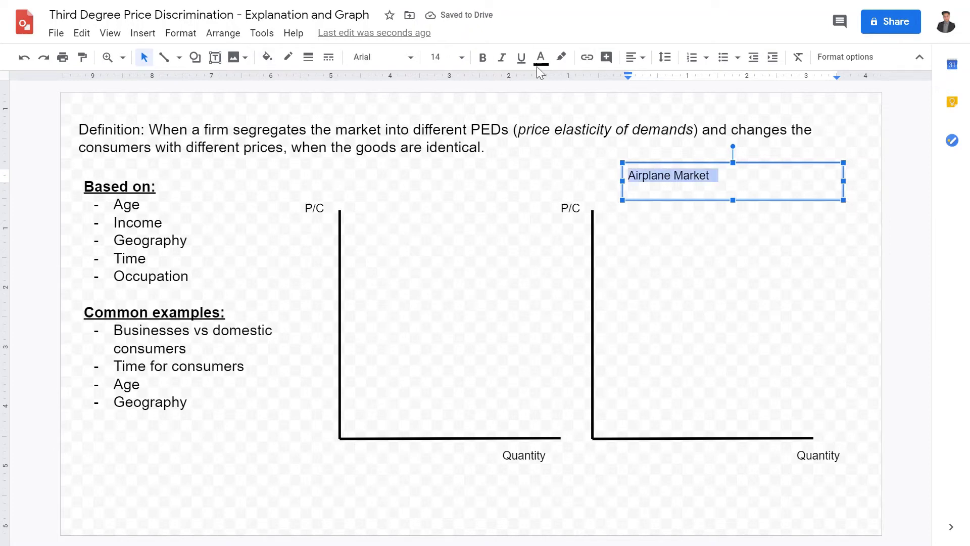
click(561, 56)
click(628, 118)
click(776, 321)
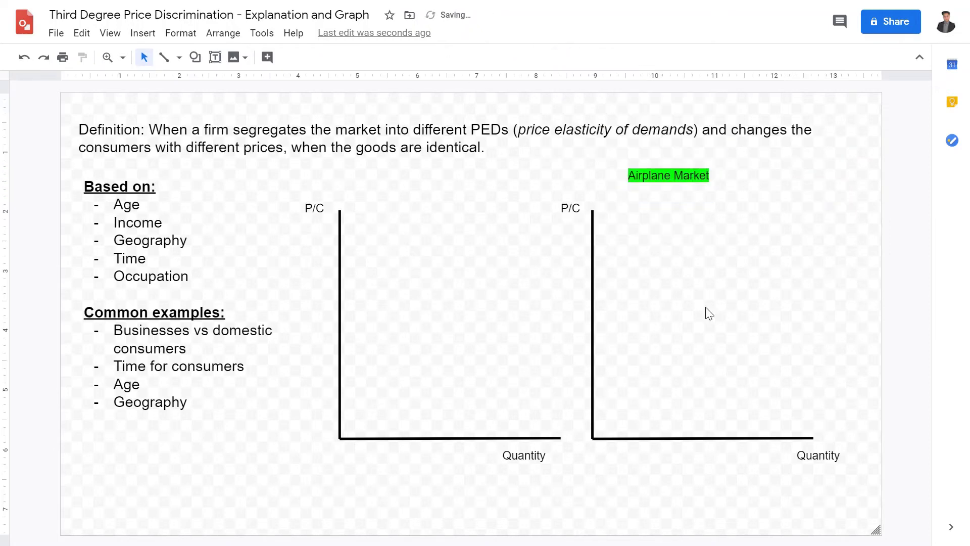
click(179, 57)
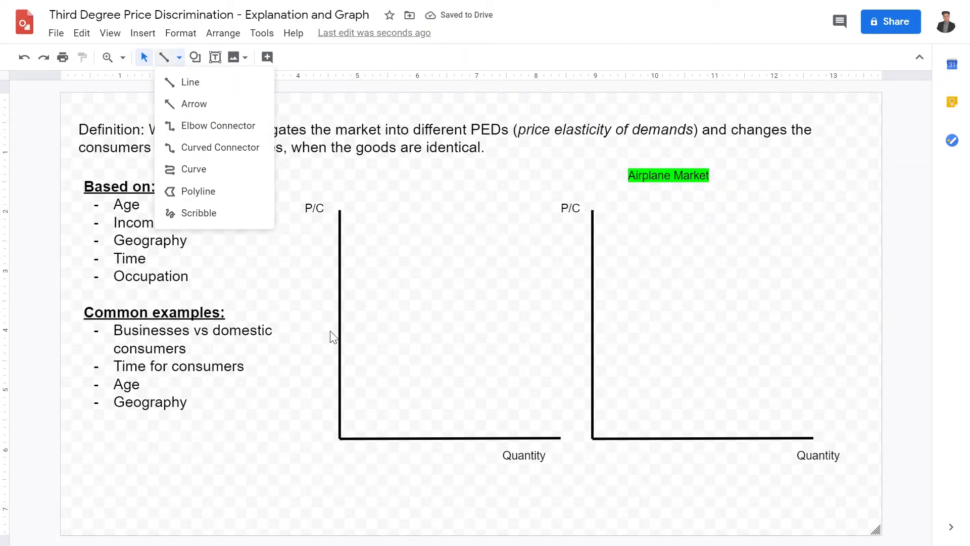
Draw a thick horizontal line across both graphs
click(190, 82)
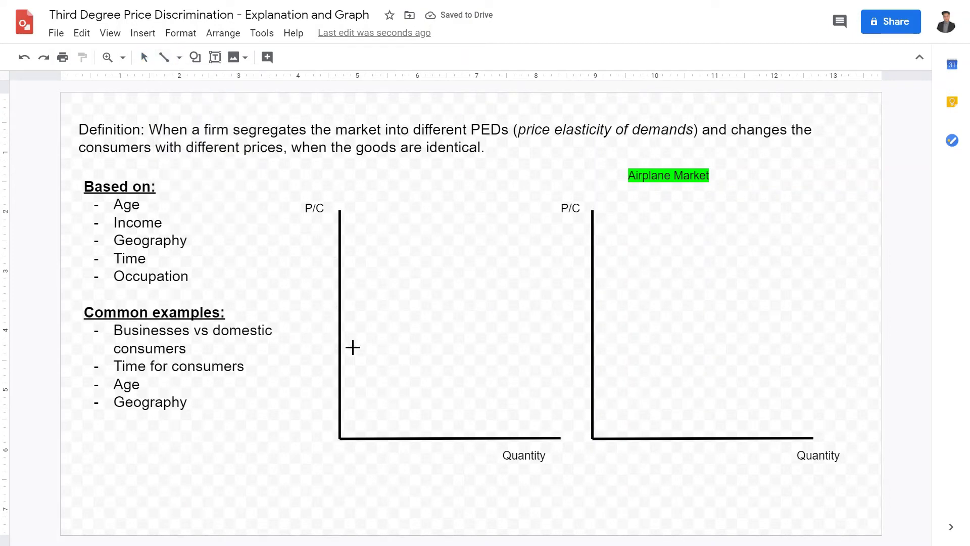
mouse_move(352, 361)
mouse_down()
mouse_move(861, 353)
mouse_move(815, 361)
mouse_up()
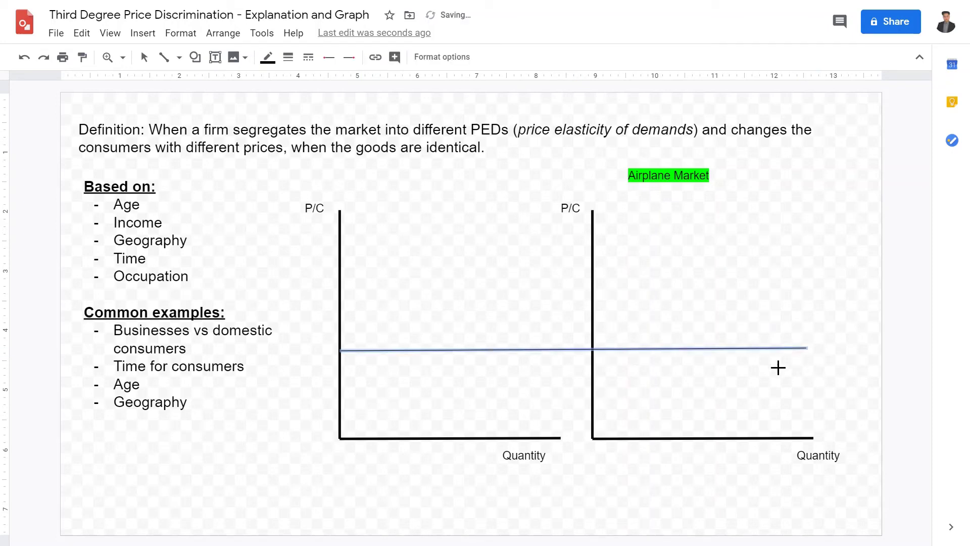
click(295, 61)
click(312, 126)
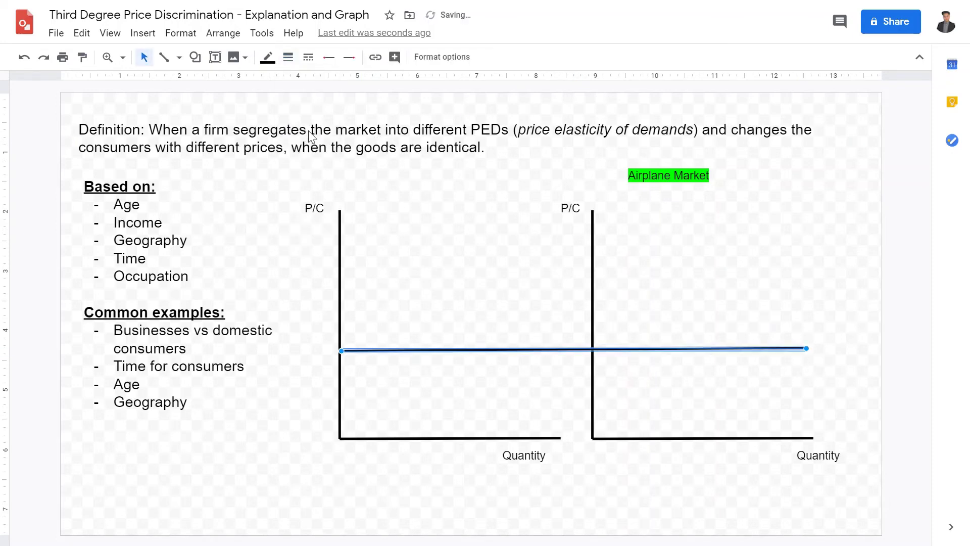
Label the line 'MC' at its right end
click(216, 57)
drag(813, 337, 879, 390)
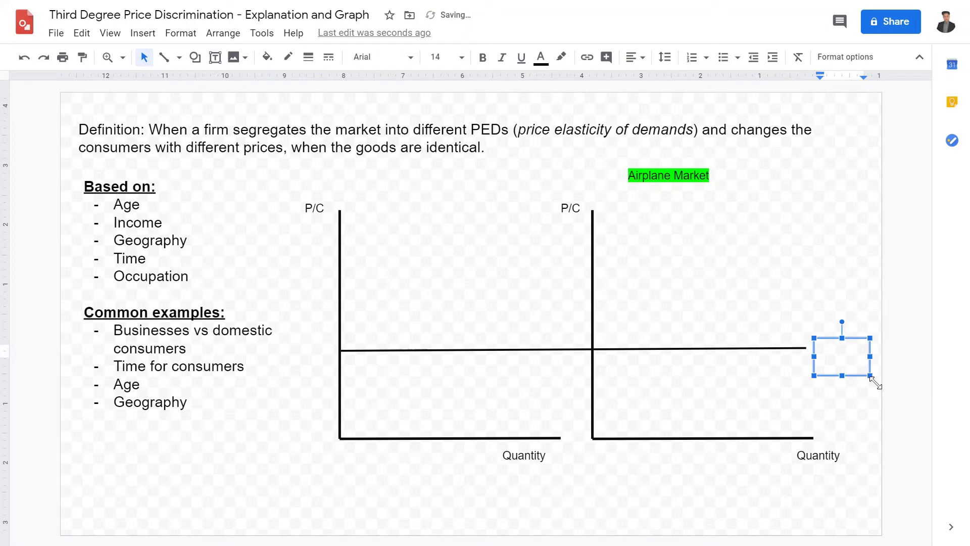
text(MC)
click(924, 362)
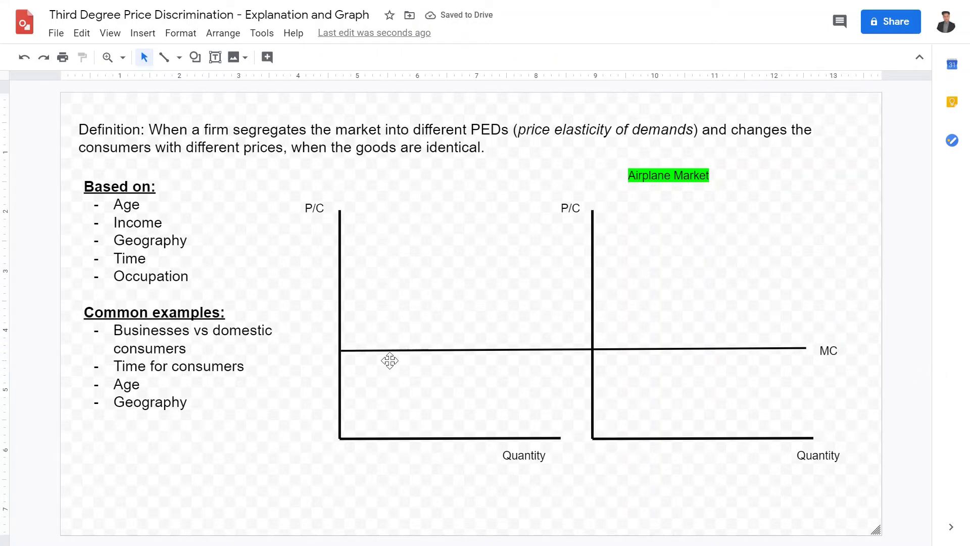